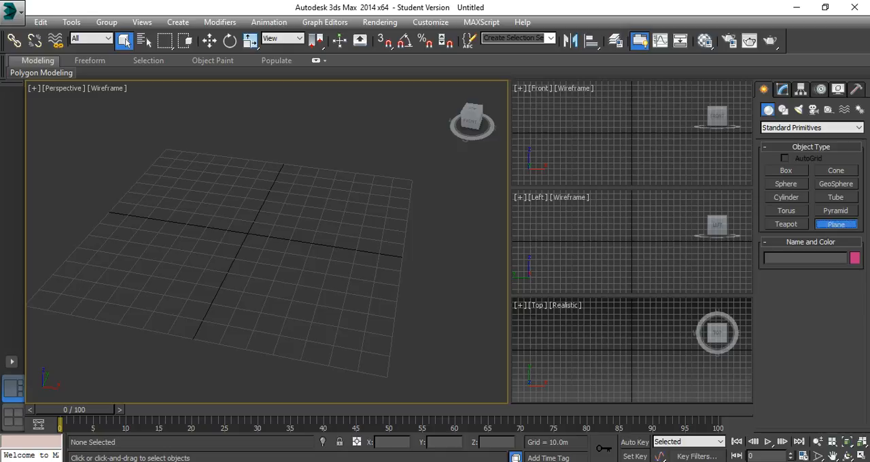
Draw a plane about 28.4 m long and 27.8 m wide on the Perspective grid, and display that view with Realistic shading.
drag(162, 264, 205, 320)
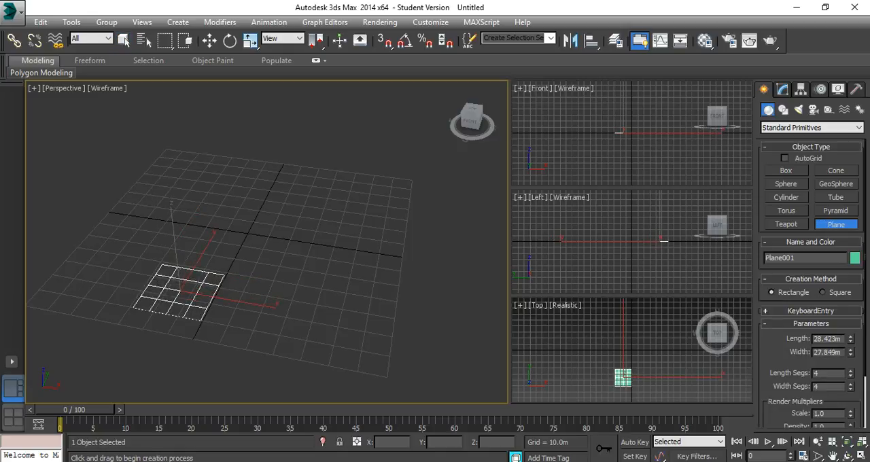
click(108, 88)
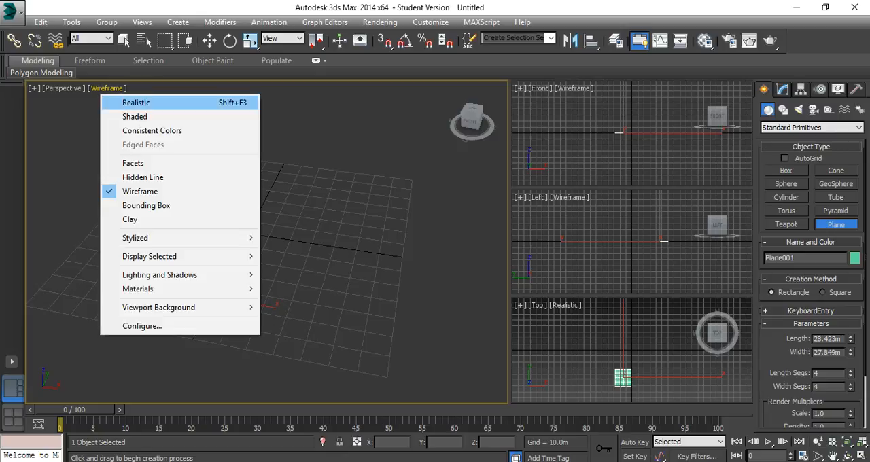
click(136, 102)
Set the plane's length and width segments to 6 and both its length and width to 25 m.
middle_drag(272, 258, 198, 215)
double_click(824, 374)
text(6)
key(Tab)
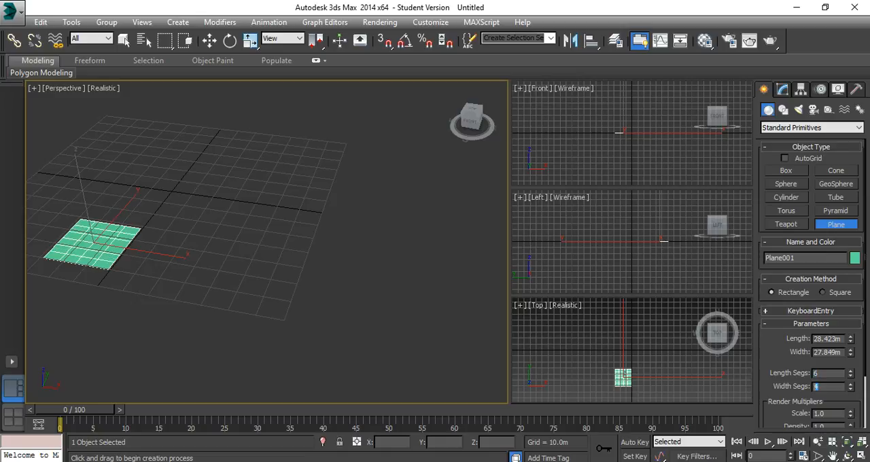
text(6)
double_click(827, 338)
text(25)
key(Tab)
text(25)
key(Return)
Make one independent copy of the plane, moved along the X axis to about X 28.7 m.
middle_drag(204, 225, 273, 279)
click(273, 279)
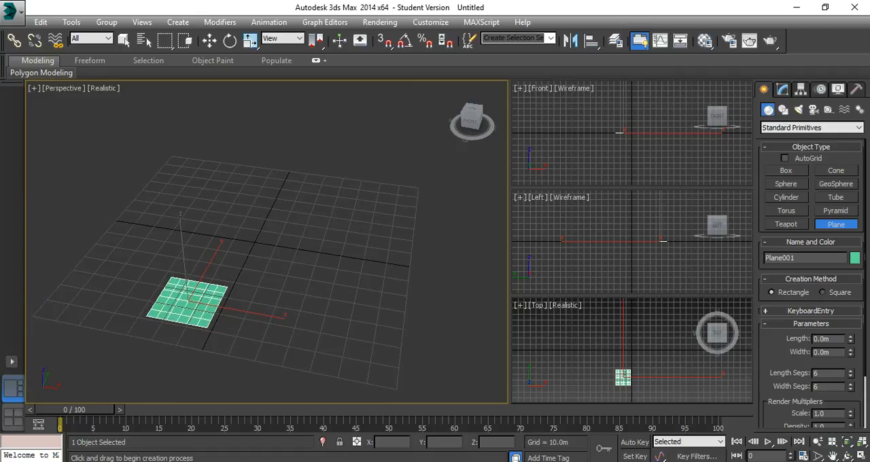
click(210, 40)
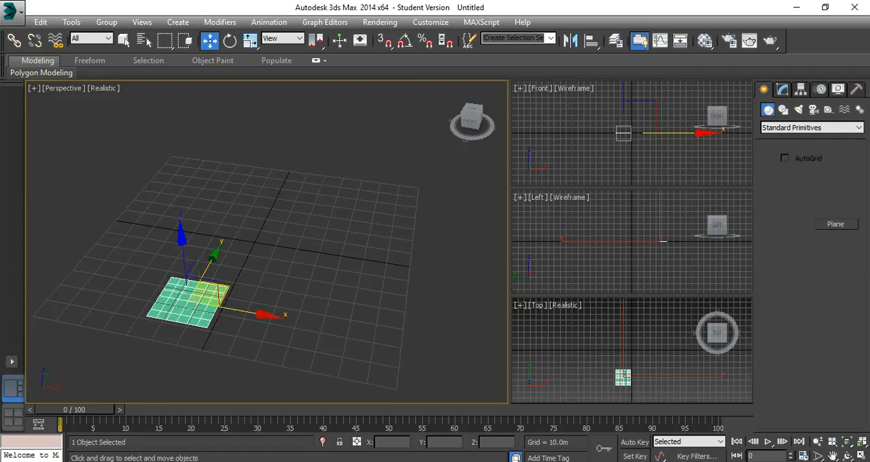
shift+drag(194, 299, 299, 319)
click(436, 293)
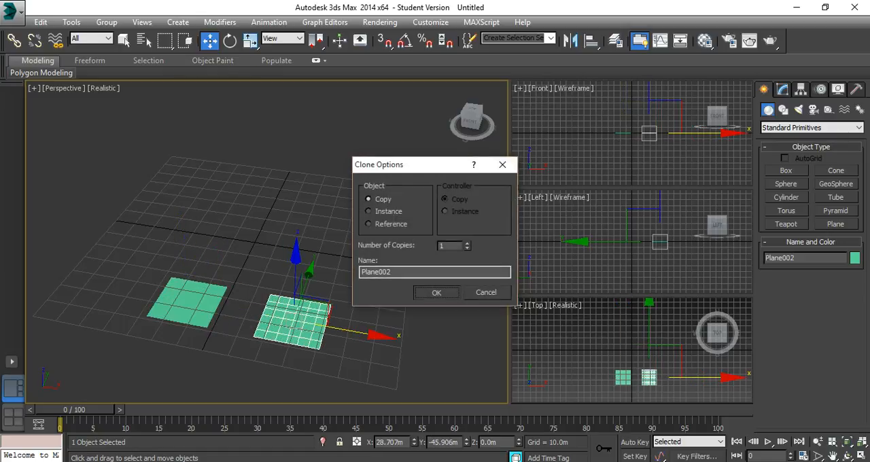
Move the original plane along the X axis away from the copy, to about X -38.9 m.
middle_drag(354, 294, 387, 282)
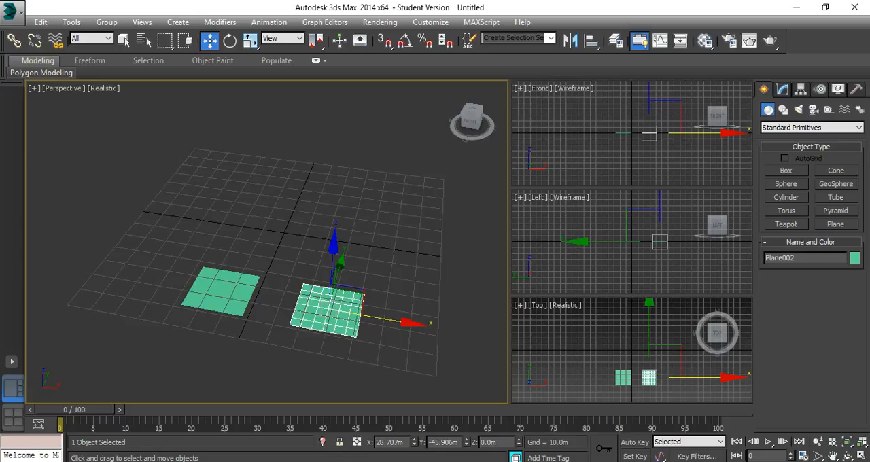
click(221, 293)
drag(272, 299, 214, 289)
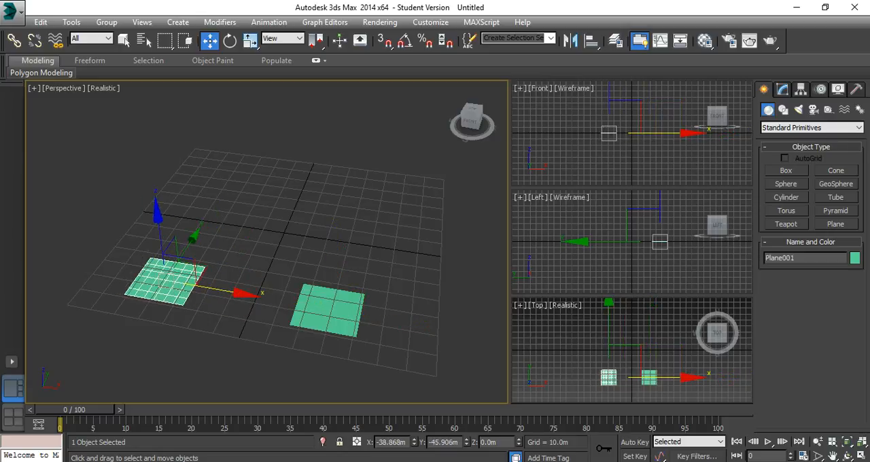
Apply the Greeble modifier to the original plane.
click(783, 90)
click(860, 124)
key(g)
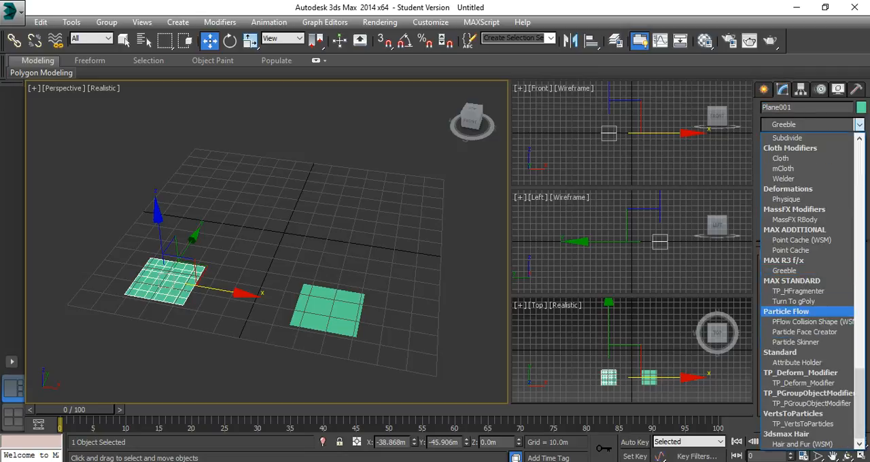
key(Return)
key(ctrl+d)
Apply the Greeble modifier to the copied plane and raise its maximum panel height to form tall towers.
click(329, 311)
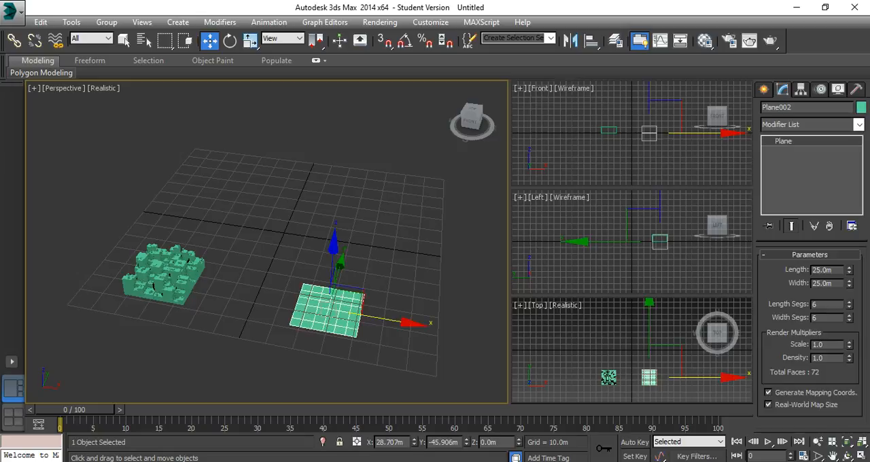
click(810, 124)
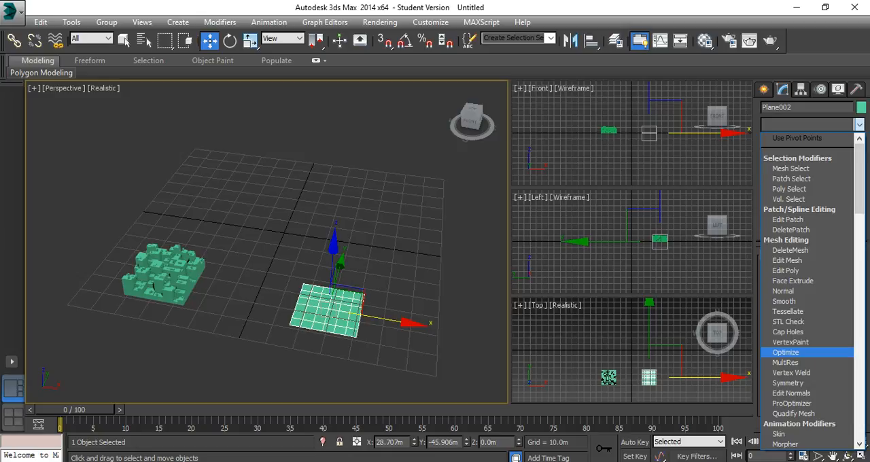
key(g)
click(786, 272)
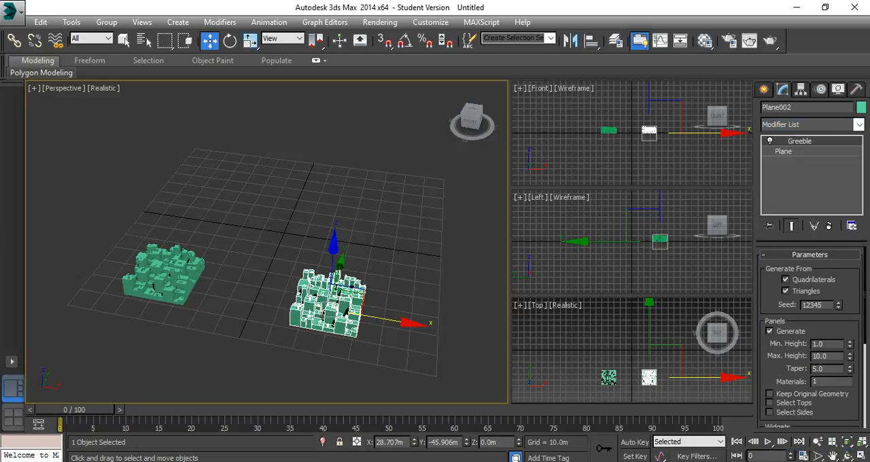
drag(850, 356, 850, 199)
middle_drag(327, 272, 363, 259)
Create a Thinking particle system from the Particle Systems category and place it between the two greebled planes.
click(197, 267)
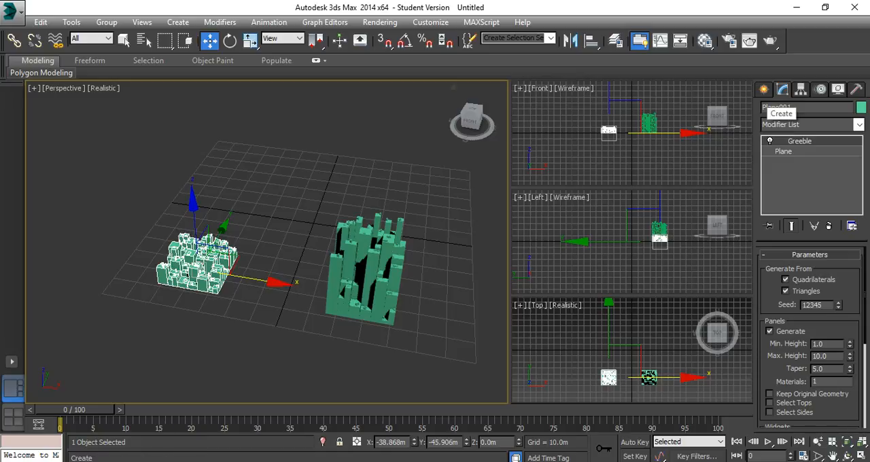
click(764, 89)
click(812, 128)
click(787, 165)
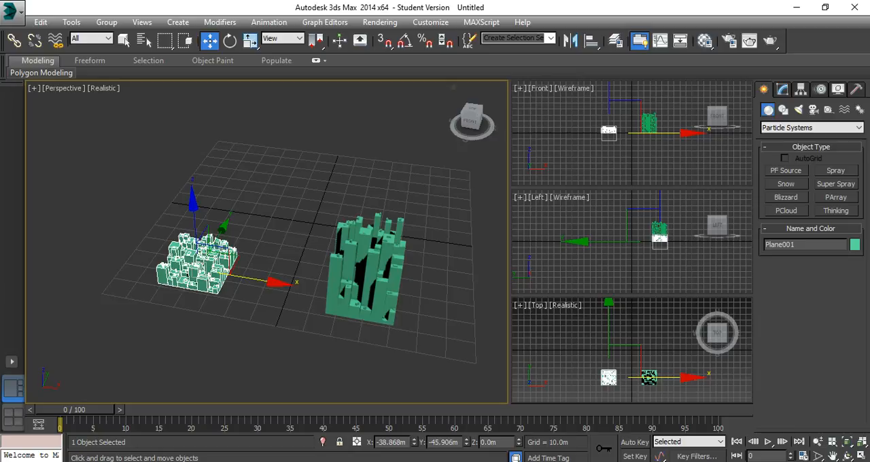
click(836, 211)
click(277, 279)
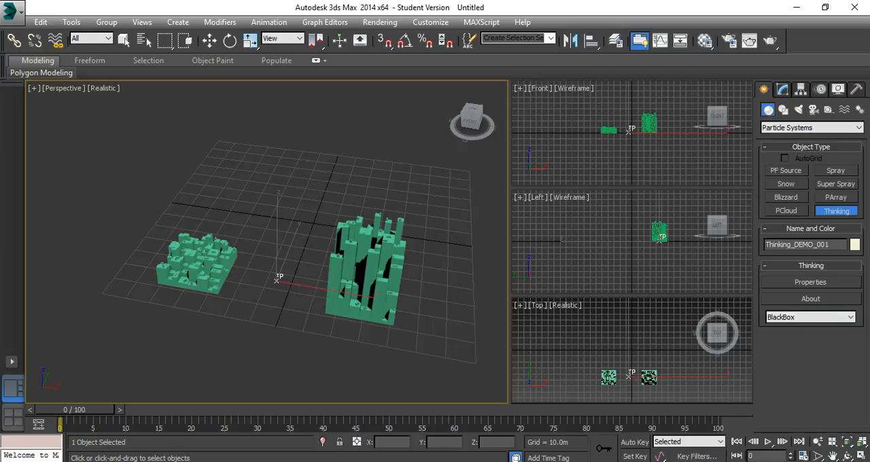
In the Thinking properties, turn off Edit on the fly, set the viewport display to None and enable Show Mesh.
click(811, 282)
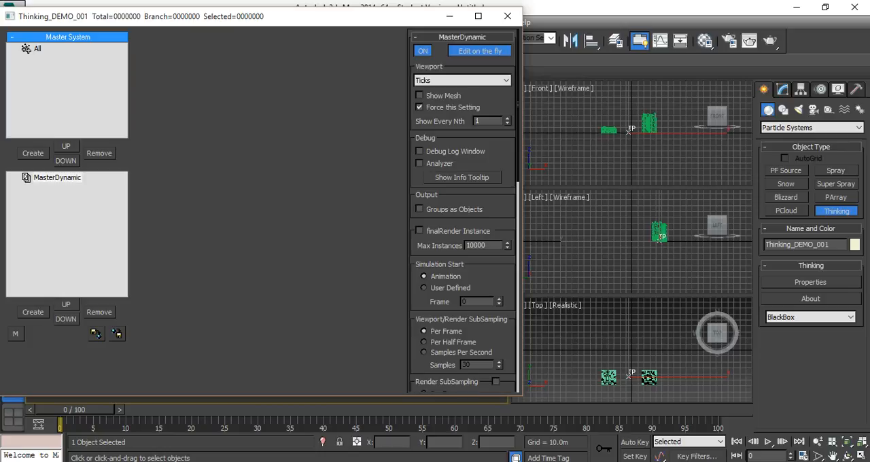
click(480, 51)
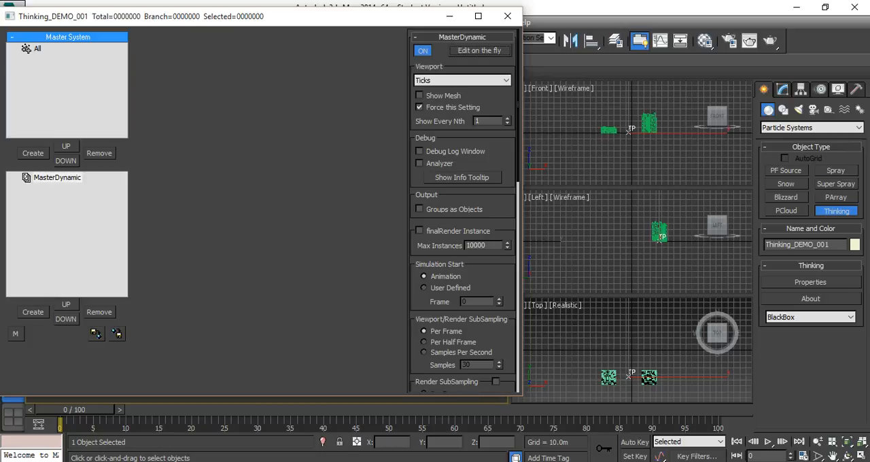
click(462, 80)
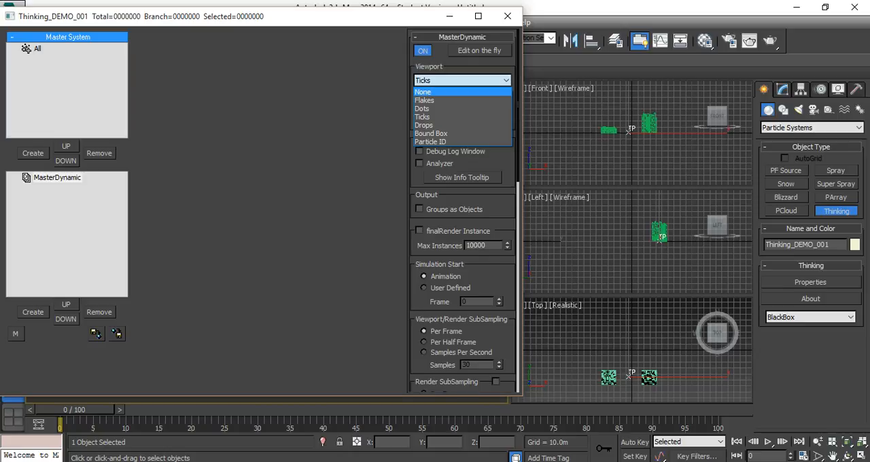
click(428, 91)
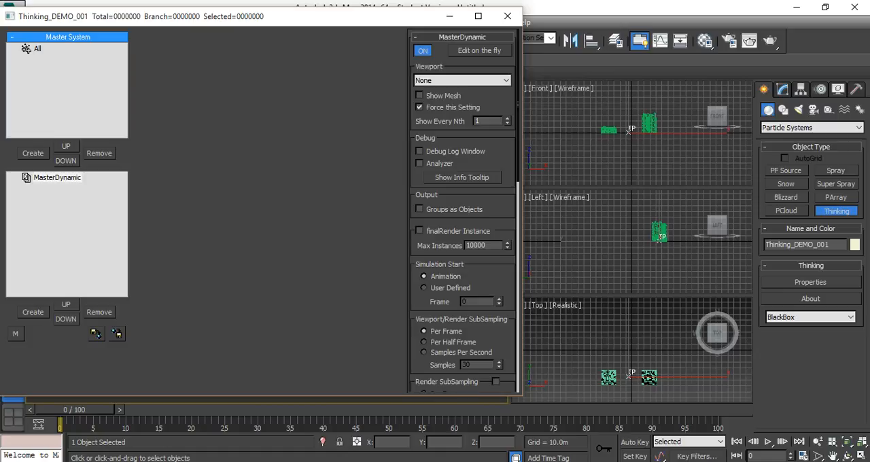
click(419, 96)
Create a particle group under All and a dynamic set under MasterDynamic, leaving the dynamic set selected.
click(33, 153)
click(33, 312)
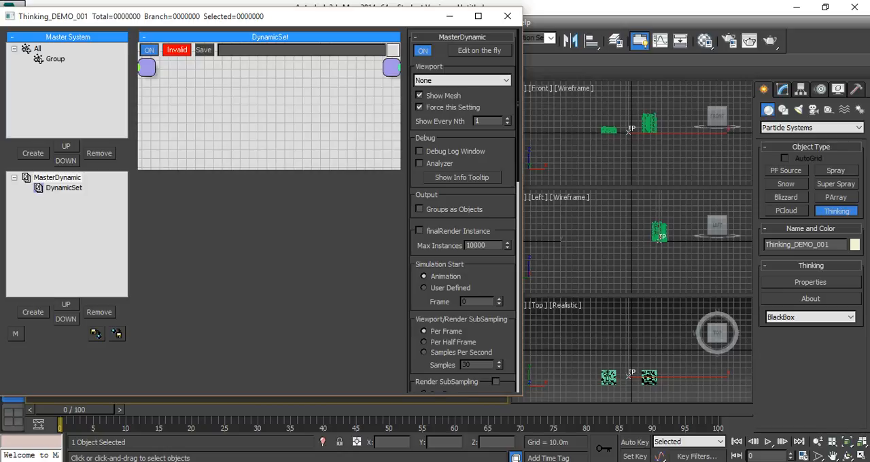
click(64, 188)
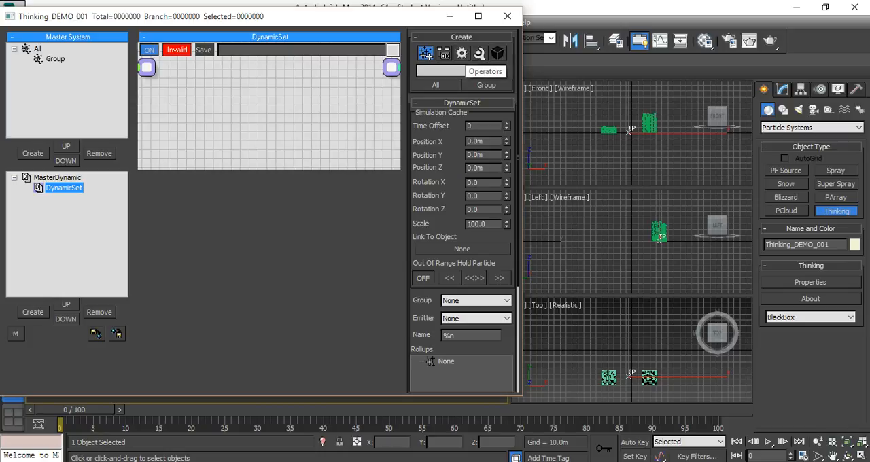
Add a Blurp operator from the Fragmenter category to the dynamic set's node graph.
click(463, 53)
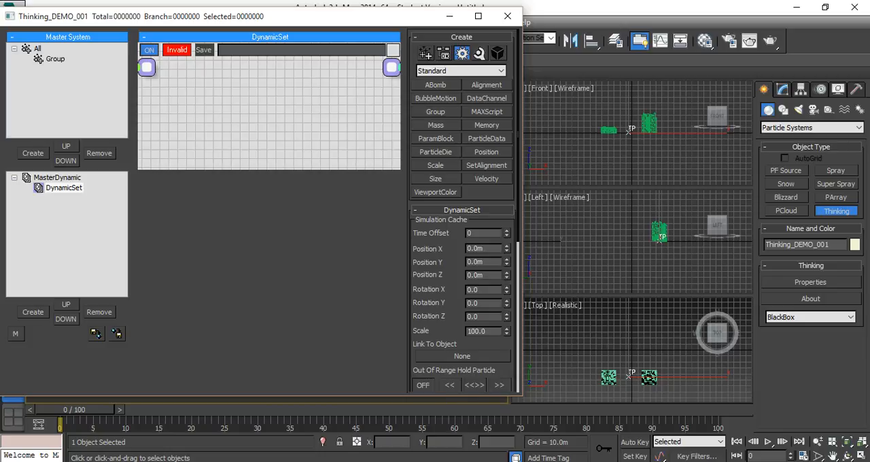
click(463, 70)
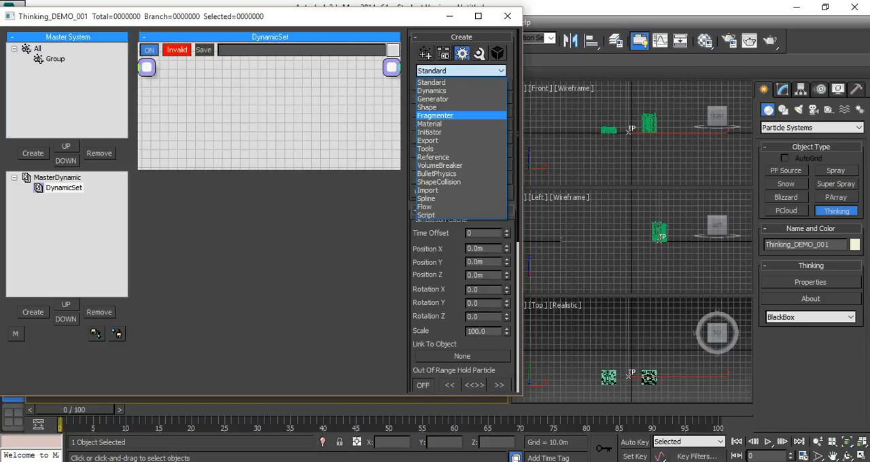
click(435, 115)
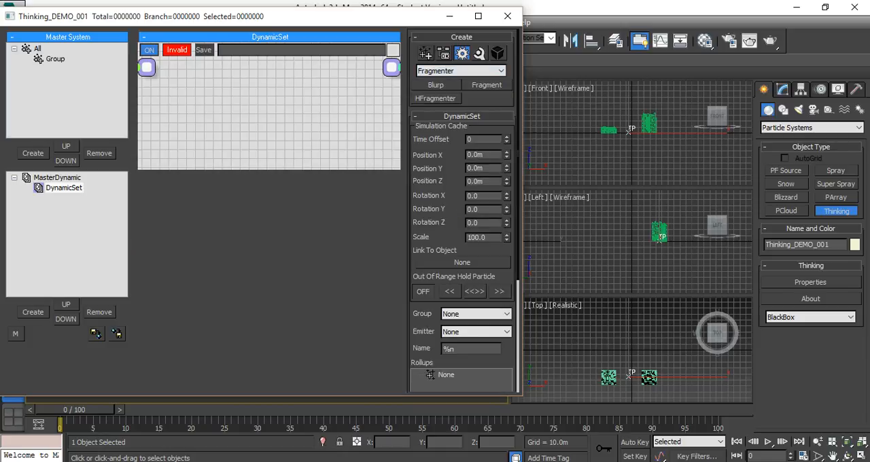
click(436, 85)
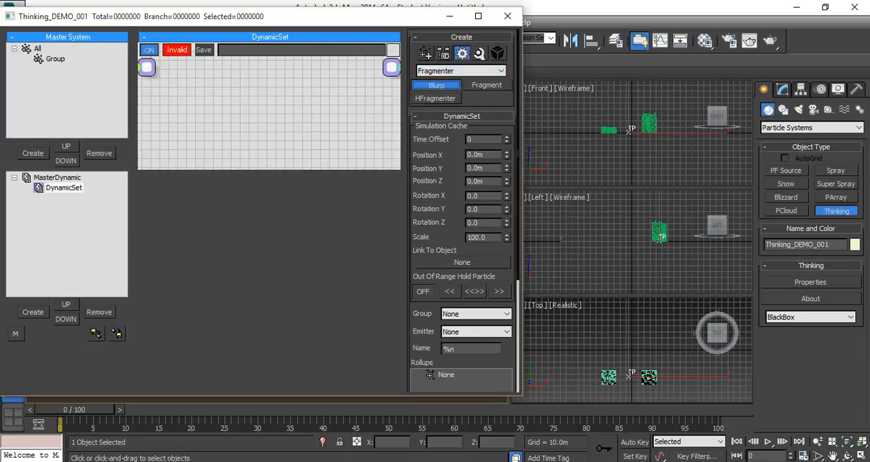
click(297, 154)
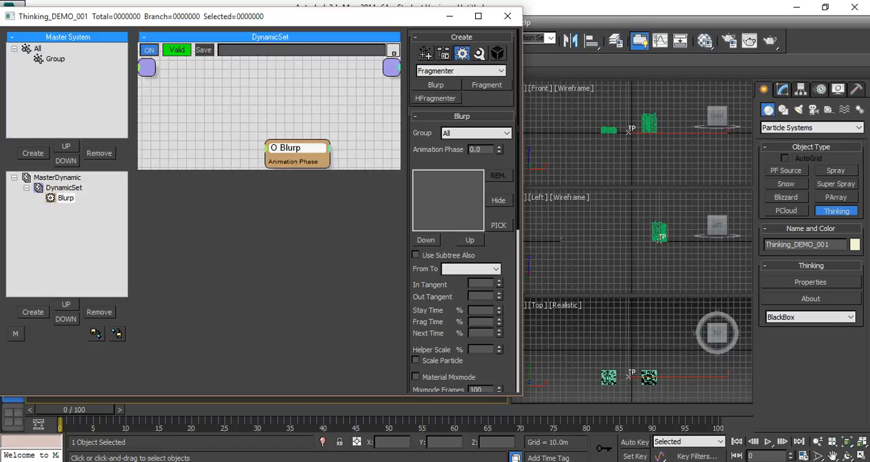
Move the Thinking window off the Perspective view and pick the low greebled plane followed by the tall one as Blurp objects.
scroll(632, 242, up, 5)
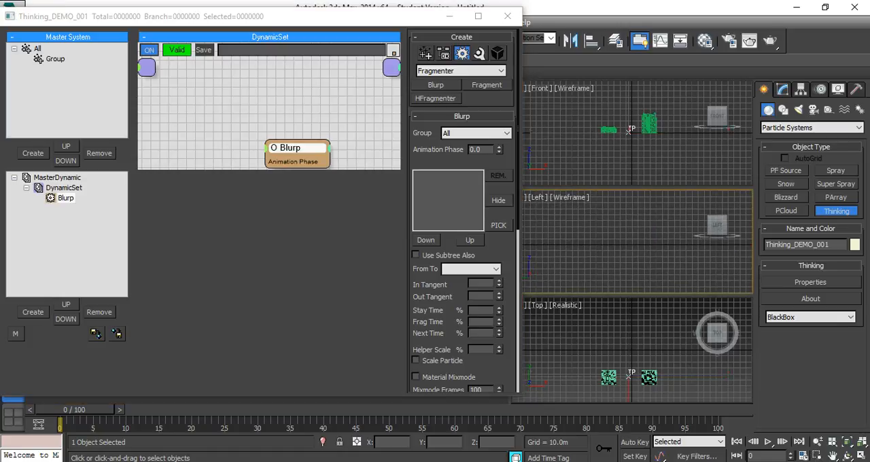
drag(292, 17, 707, 31)
middle_drag(306, 238, 254, 238)
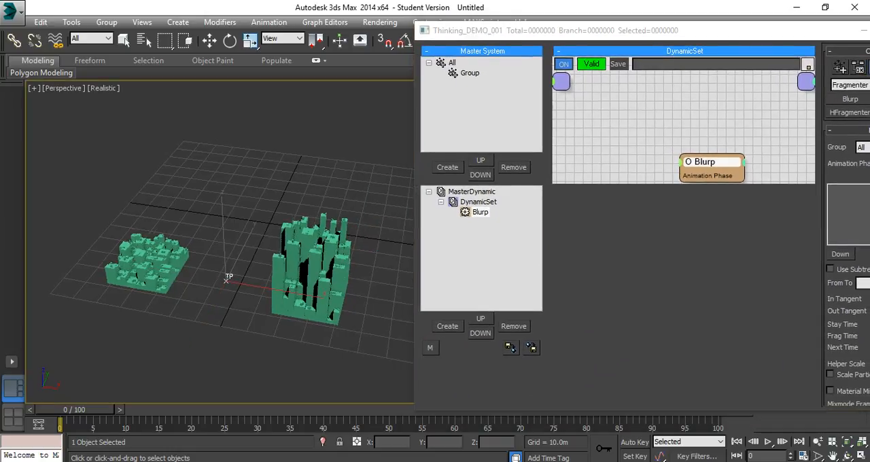
drag(715, 31, 647, 27)
click(844, 236)
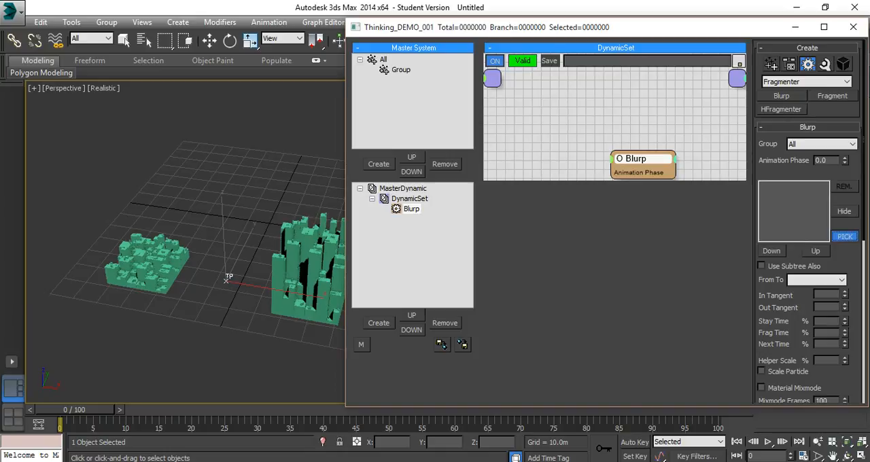
click(227, 277)
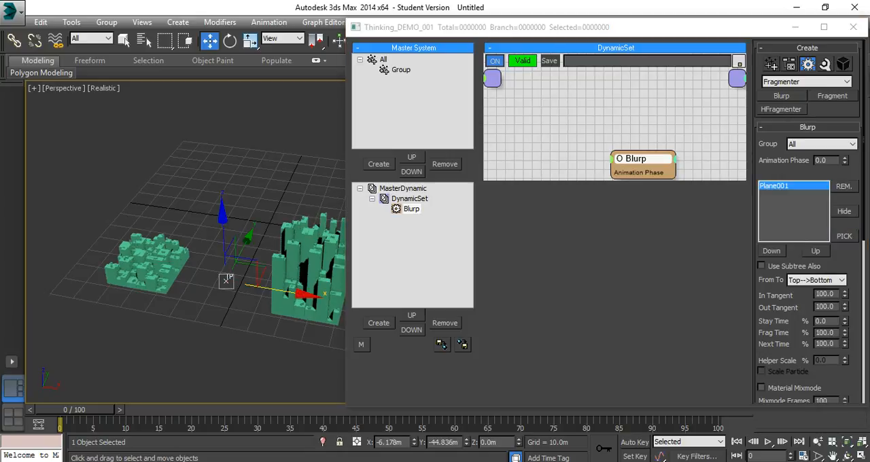
click(844, 236)
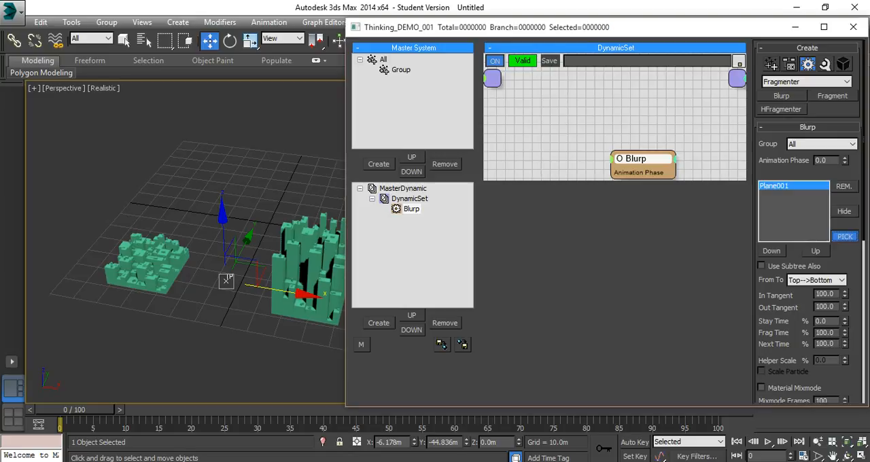
click(311, 241)
middle_drag(311, 241, 259, 258)
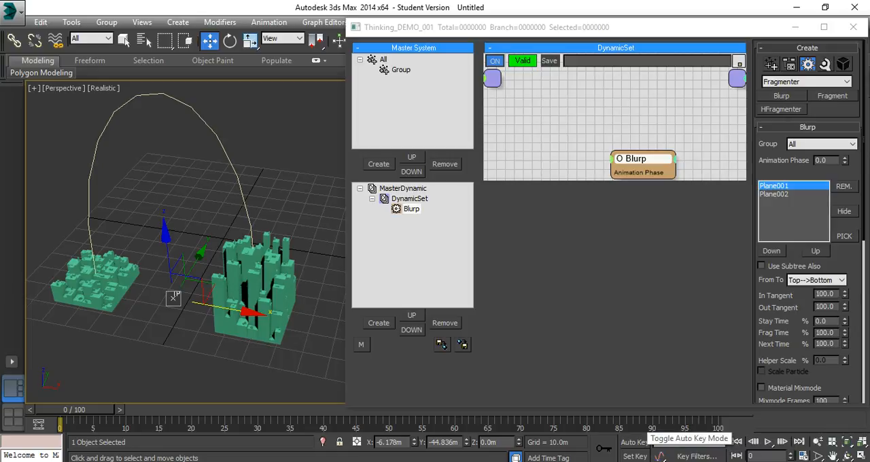
Preview the Blurp transformation by raising Animation Phase to 1.0, and return the phase to 0.
click(845, 158)
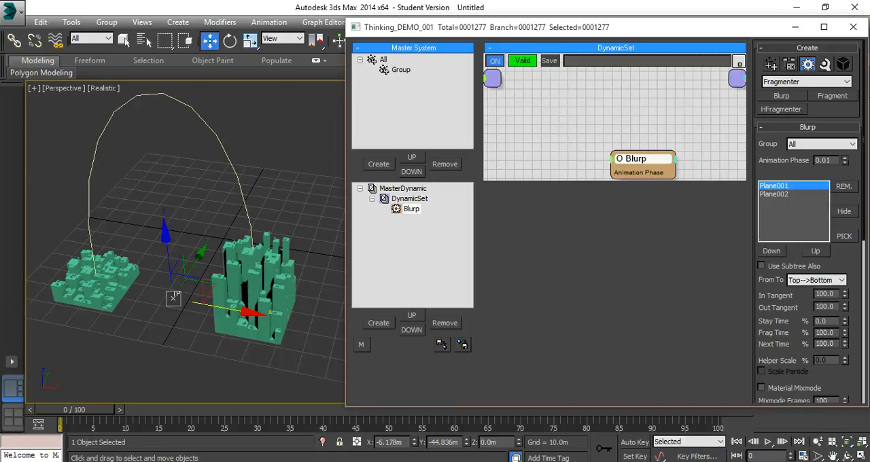
click(845, 164)
drag(846, 163, 845, 95)
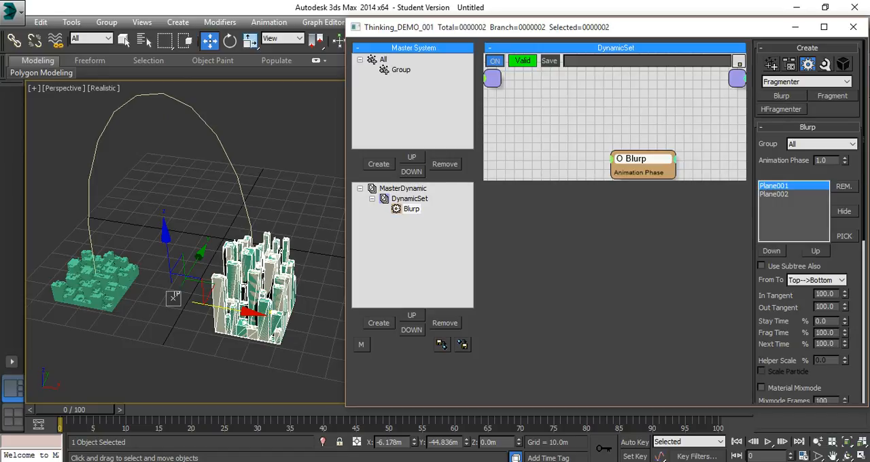
drag(845, 157, 845, 162)
double_click(825, 160)
text(0)
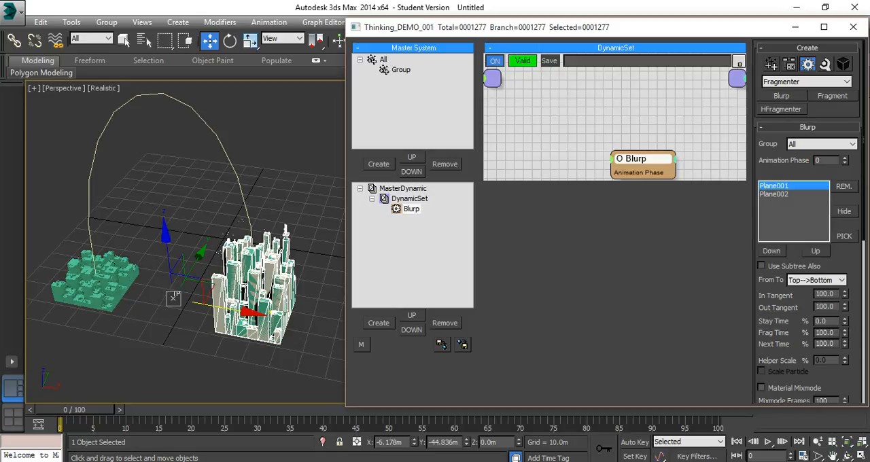
Turn on Auto Key and keyframe the Blurp's Animation Phase at 1.0 on frame 100.
click(634, 442)
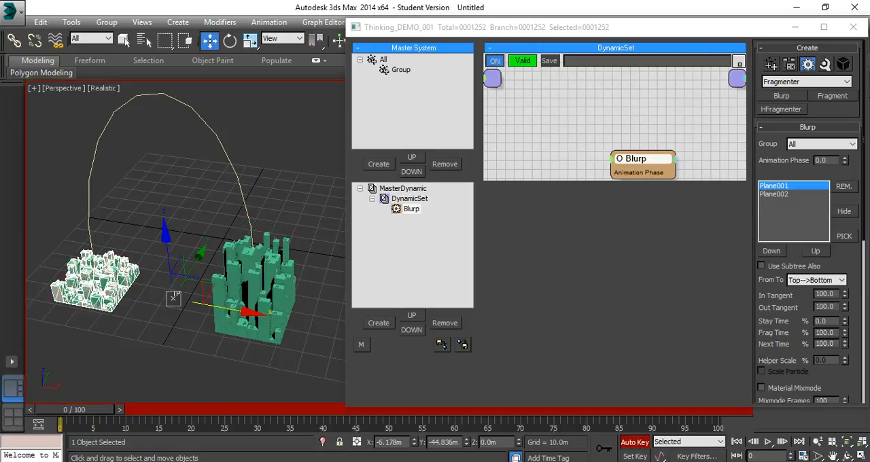
drag(76, 410, 701, 410)
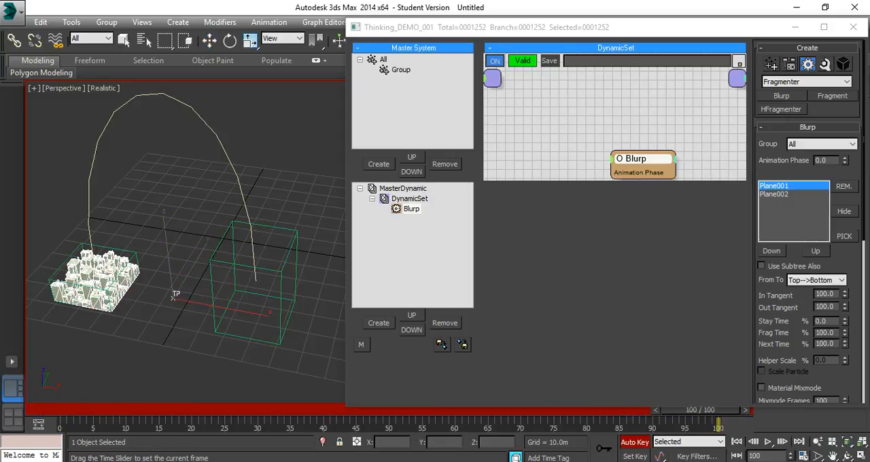
key(w)
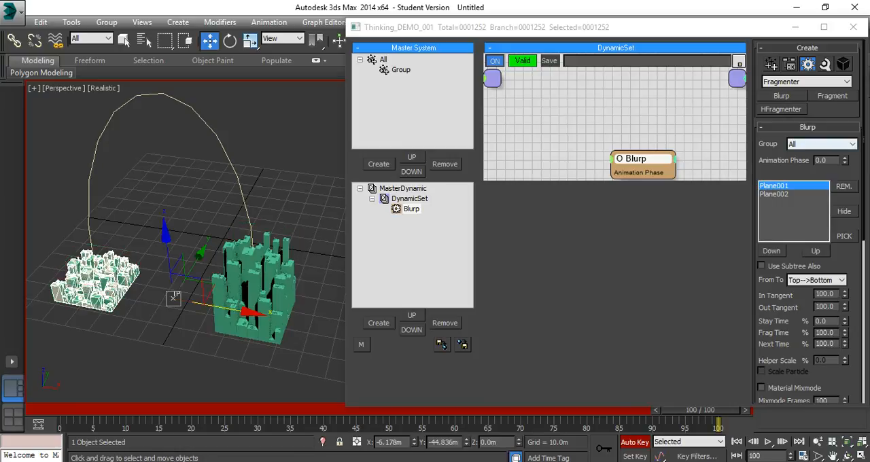
double_click(824, 160)
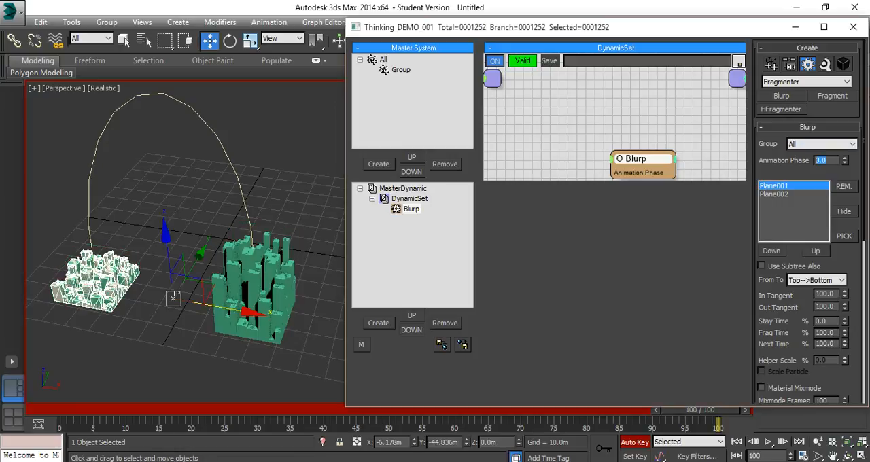
text(1)
key(Return)
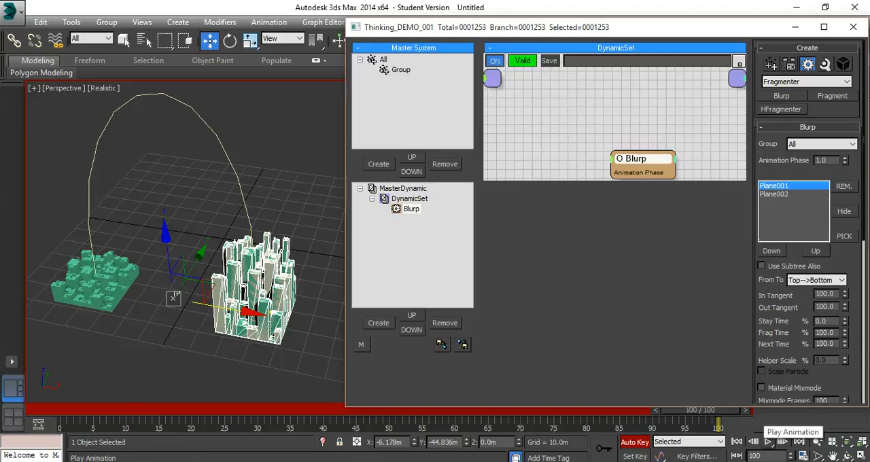
Play the animation, turn off Auto Key, and replay the transformation, stopping at frame 69.
click(769, 442)
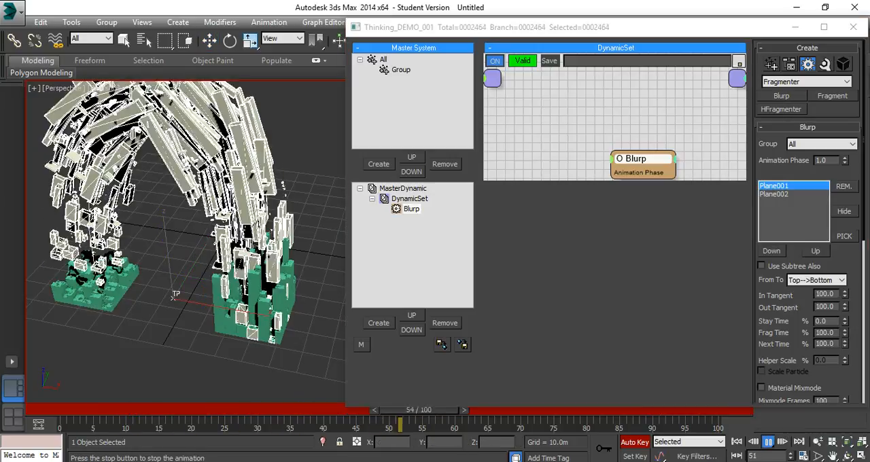
key(w)
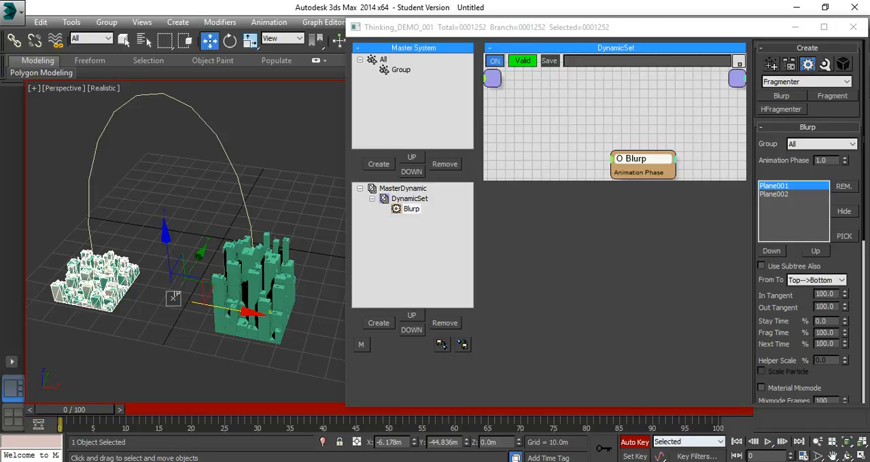
key(n)
key(slash)
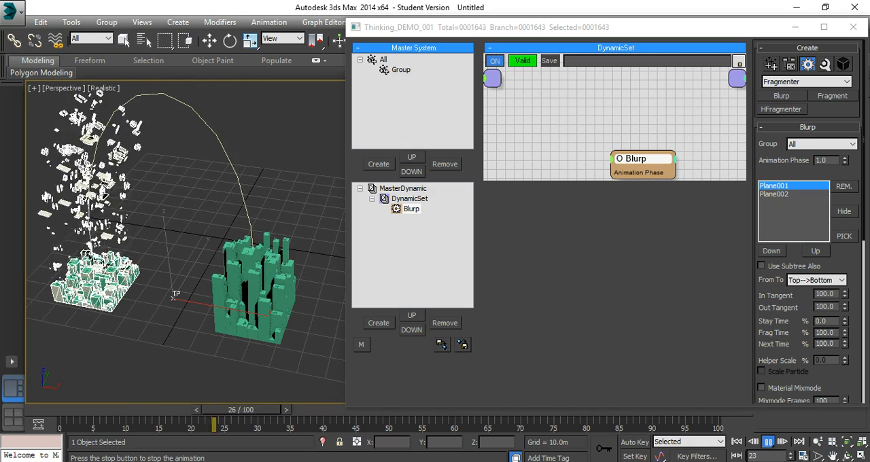
key(w)
key(slash)
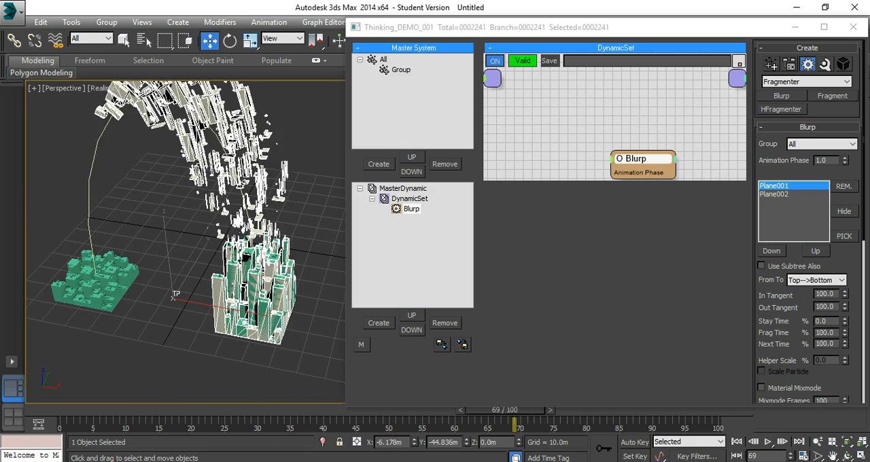
Minimize the Thinking window to uncover the Perspective view and hide the low greebled plane.
middle_drag(172, 295, 186, 318)
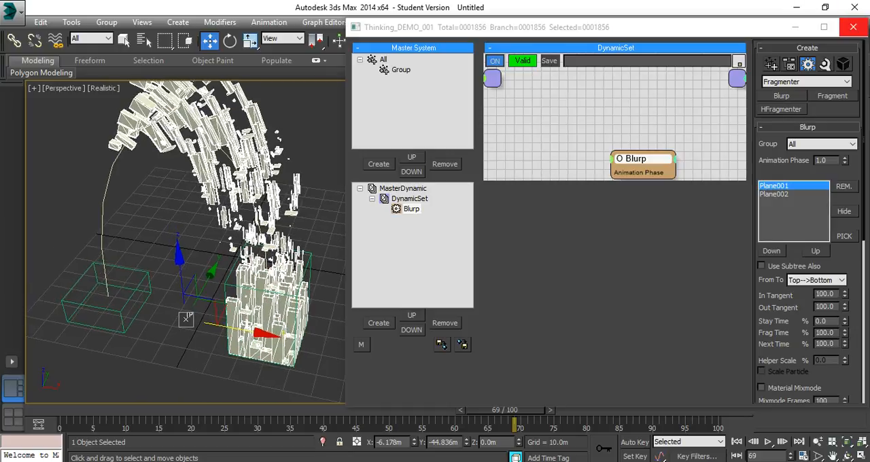
click(795, 26)
middle_drag(272, 272, 303, 272)
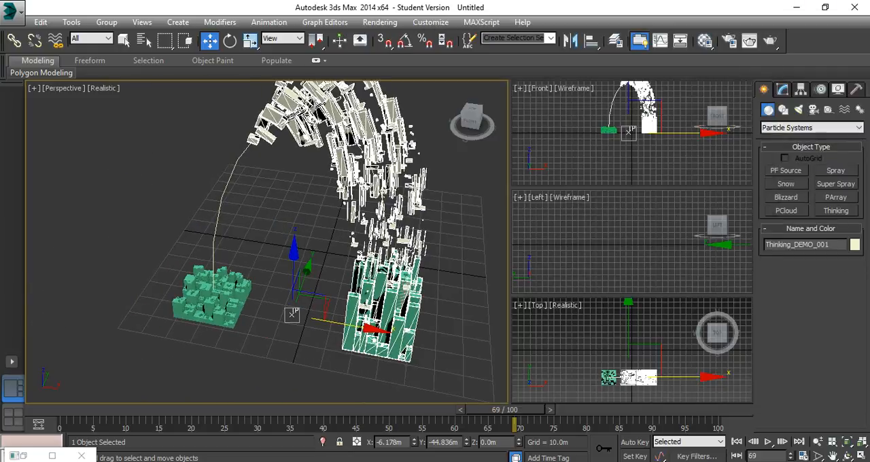
scroll(221, 292, up, 3)
scroll(184, 279, down, 3)
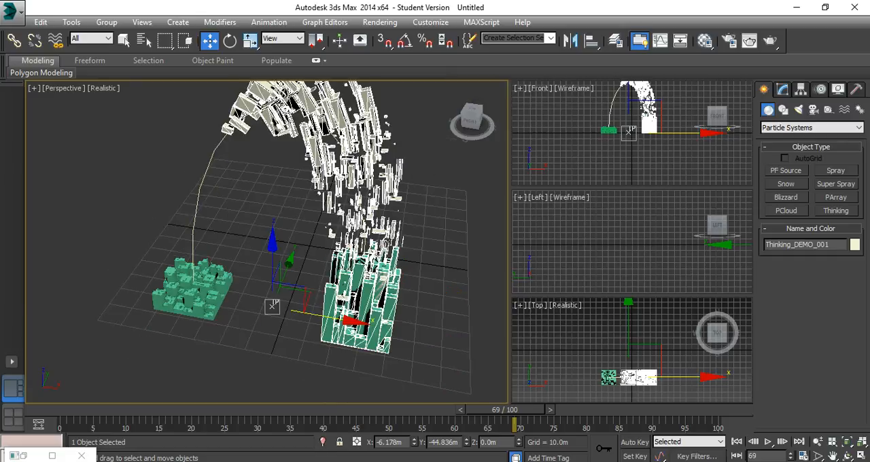
middle_drag(272, 272, 250, 289)
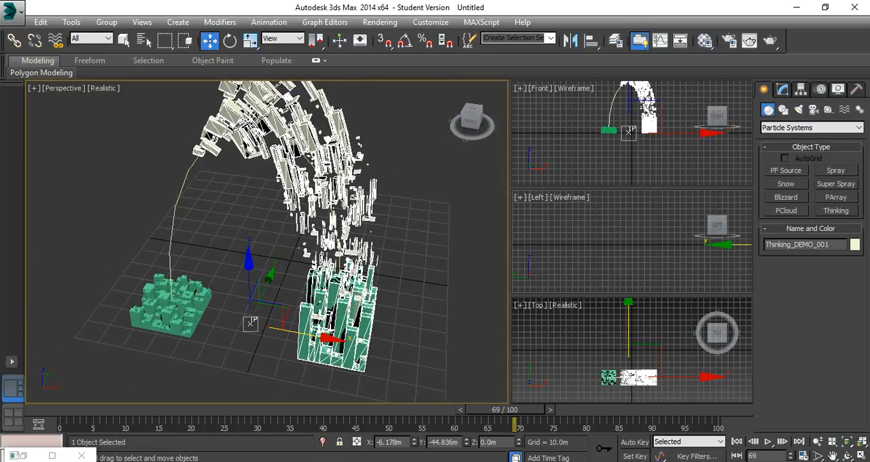
scroll(333, 306, up, 5)
scroll(333, 306, down, 5)
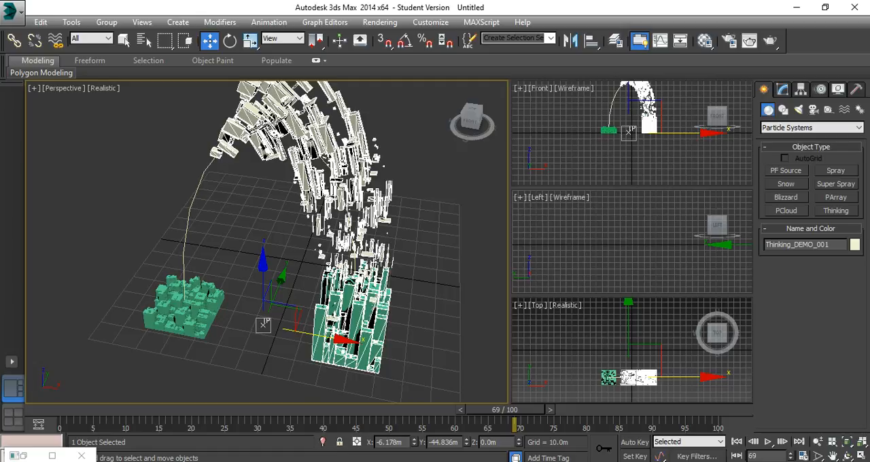
click(175, 309)
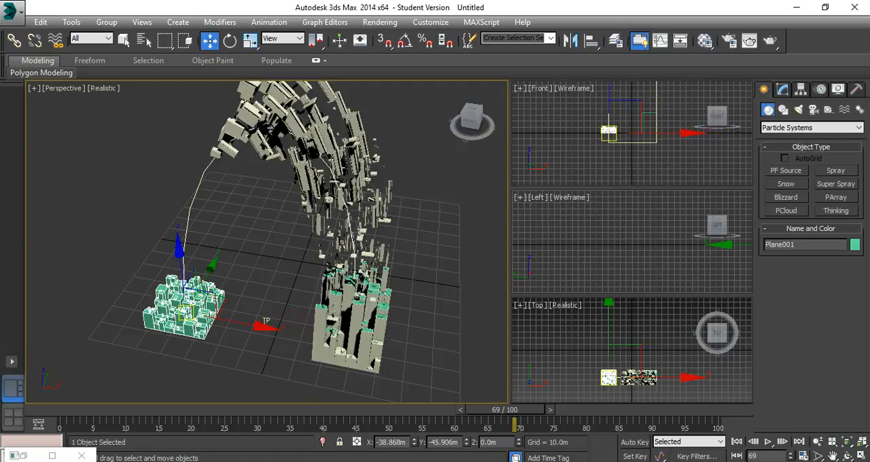
right_click(175, 309)
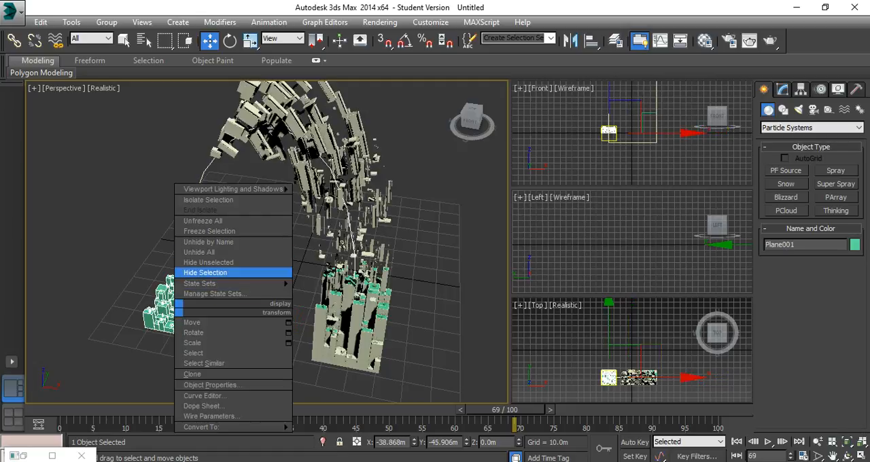
click(206, 273)
middle_drag(206, 273, 175, 273)
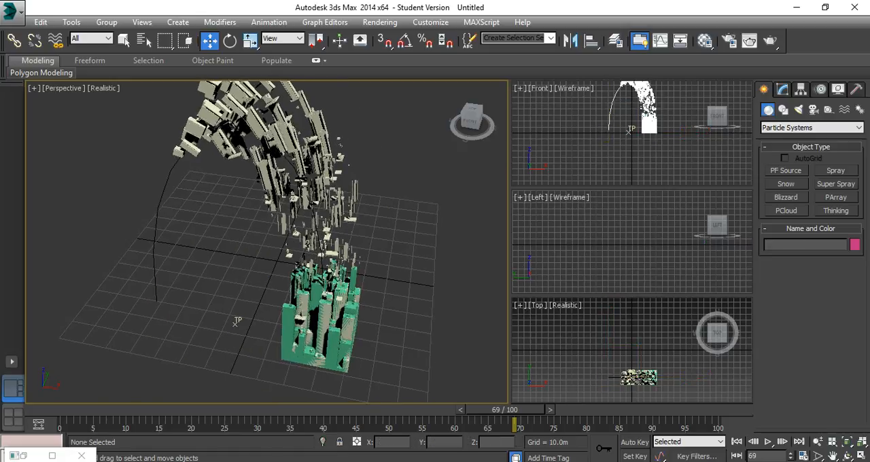
Select the tall greebled plane instead of the Thinking object and hide it so only the particles remain.
click(235, 323)
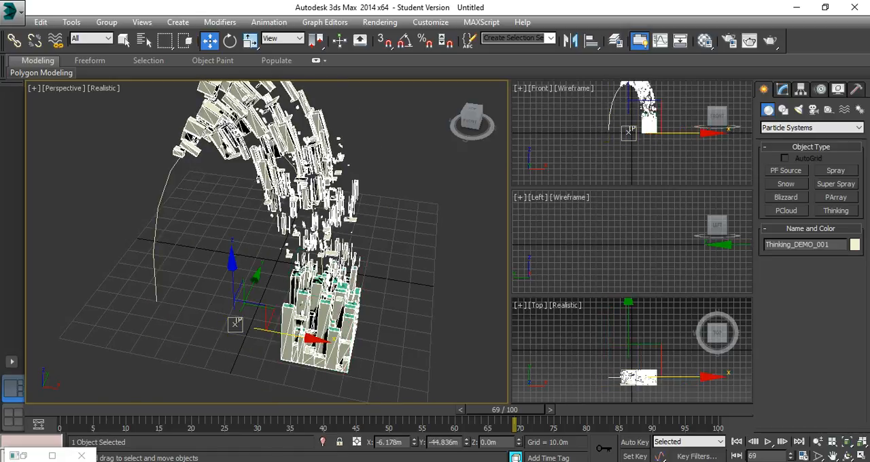
click(262, 353)
scroll(331, 310, up, 5)
click(321, 299)
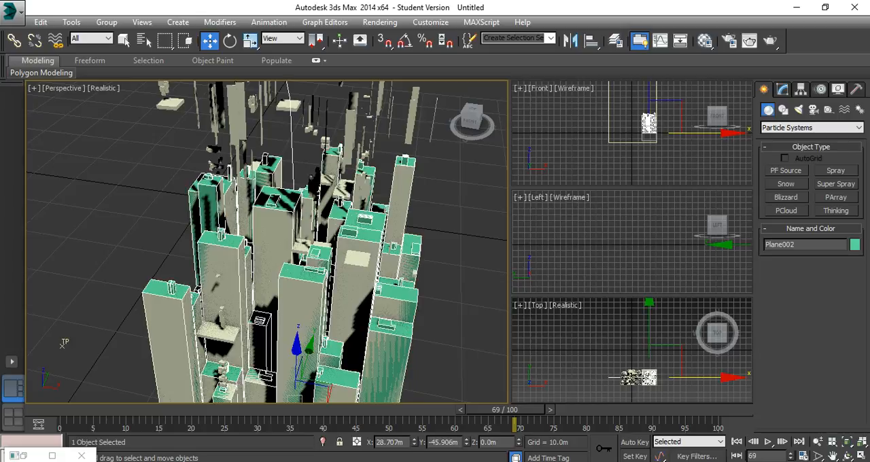
scroll(310, 258, down, 5)
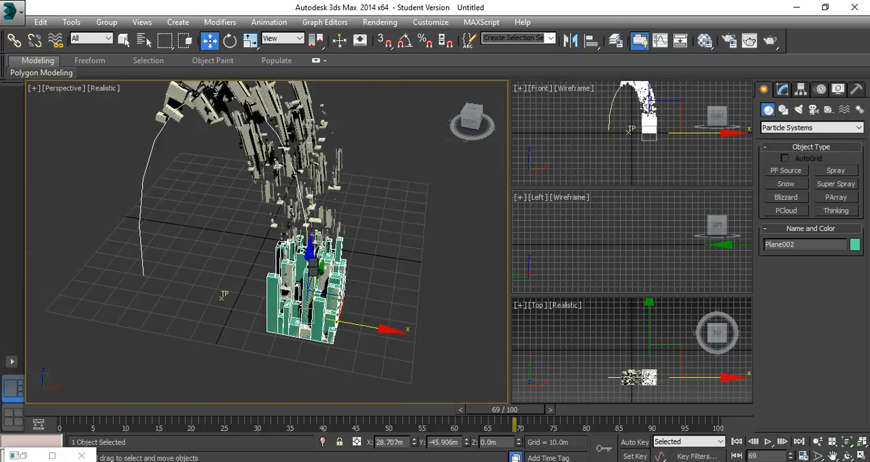
right_click(308, 269)
click(347, 239)
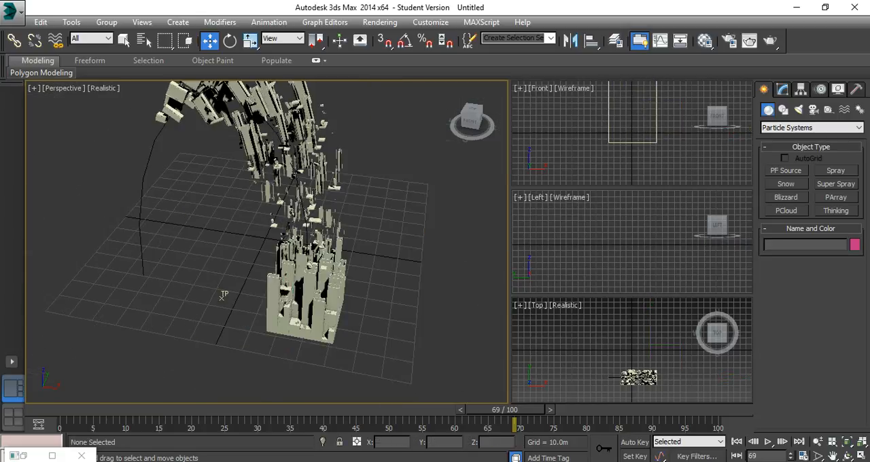
Check the particle-only transformation at frame 100 and play it from the start, stopping at frame 32.
drag(506, 409, 700, 409)
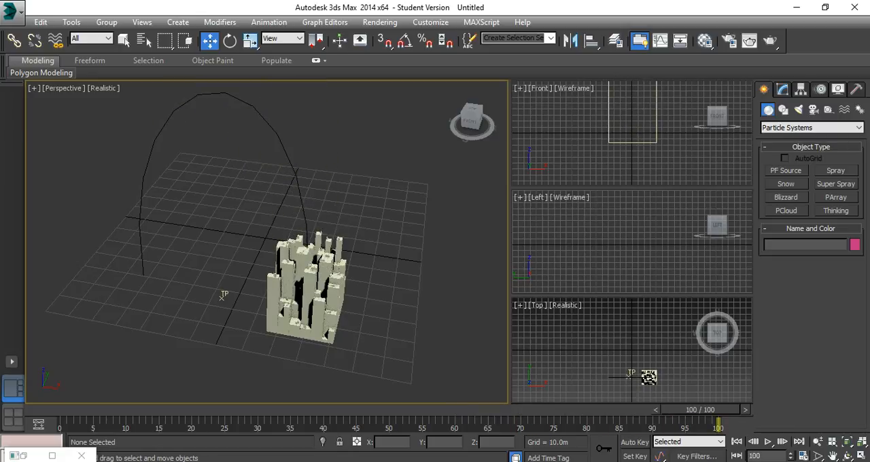
key(slash)
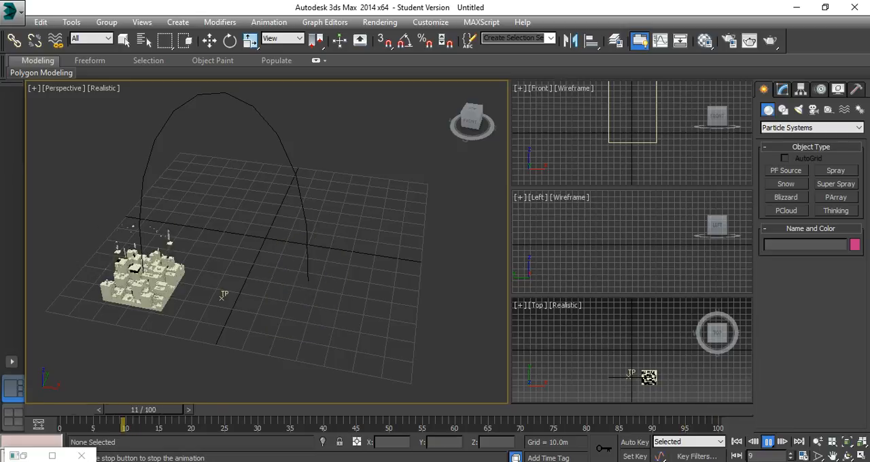
key(slash)
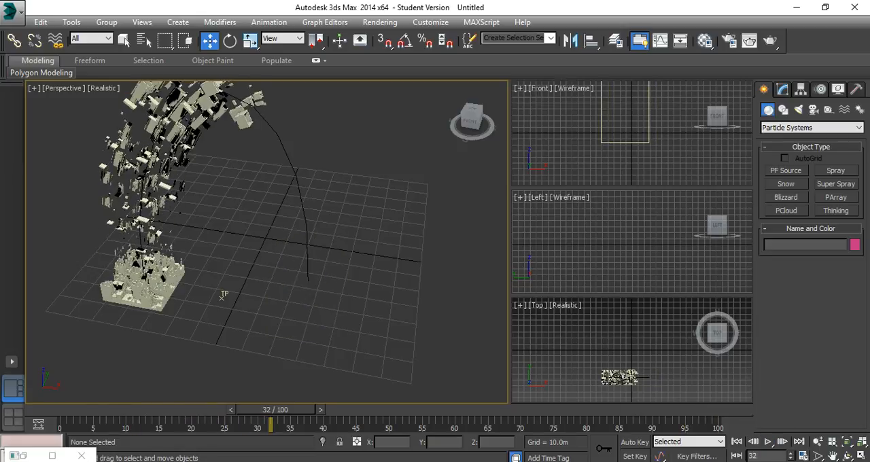
Change the Thinking object's color to red from the 3ds Max palette.
click(223, 295)
click(855, 244)
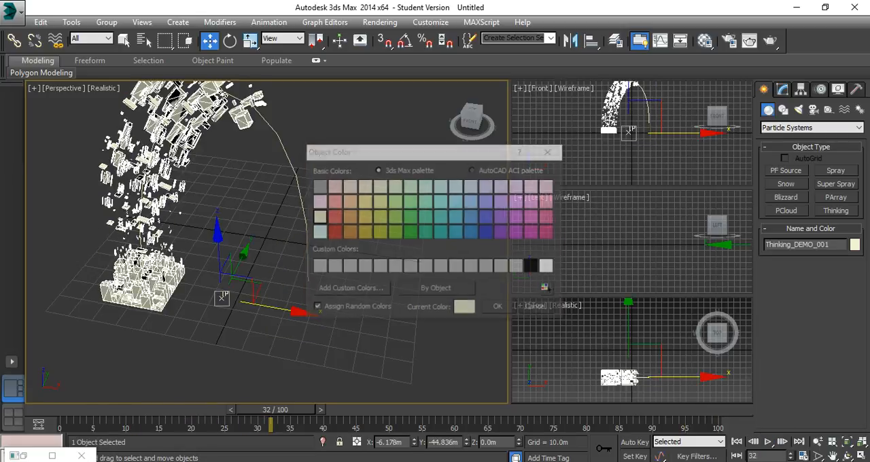
click(334, 232)
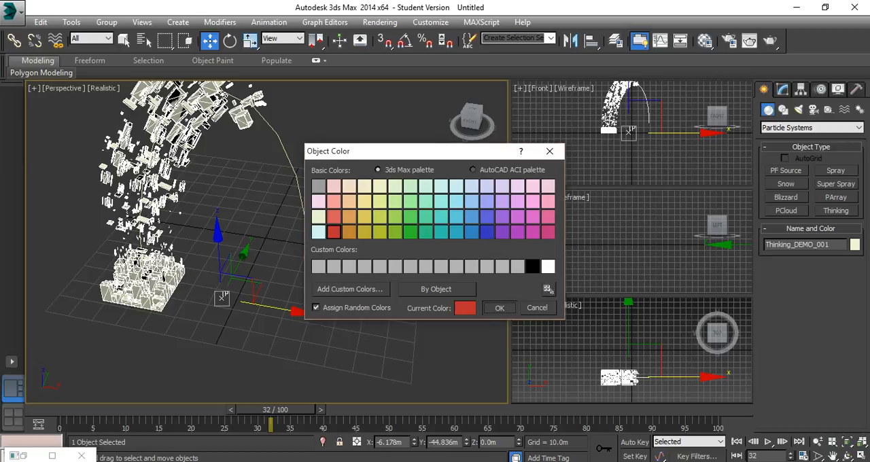
key(Return)
middle_drag(267, 218, 272, 265)
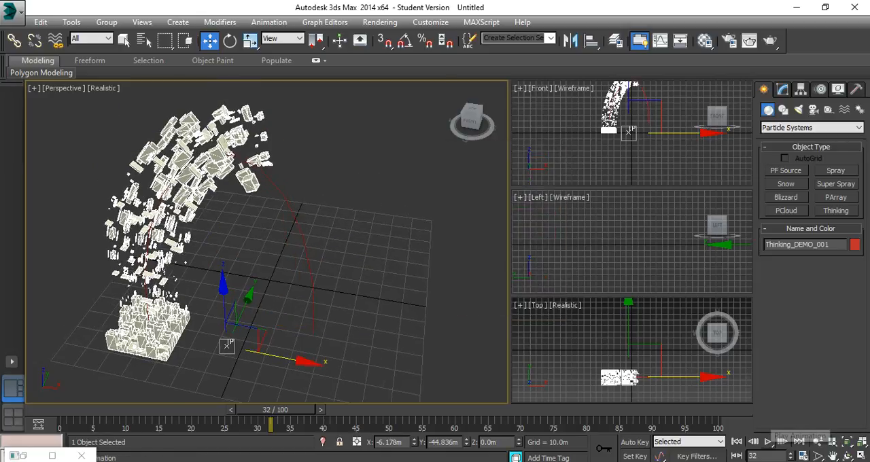
Replay the animation, reopen the Thinking window at its smaller size beside the Perspective view, and go to frame 29.
key(/)
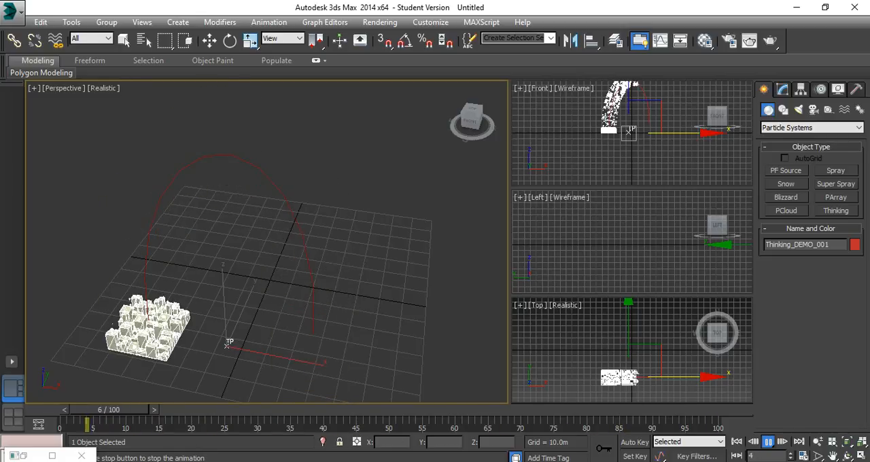
key(w)
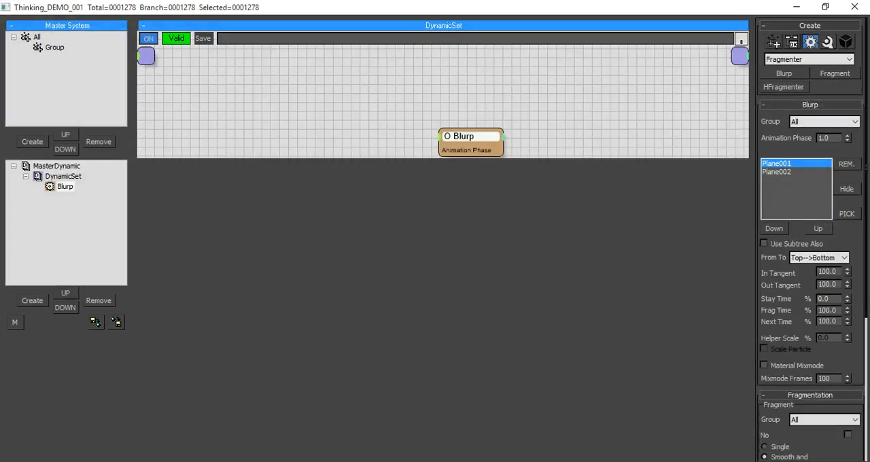
click(825, 7)
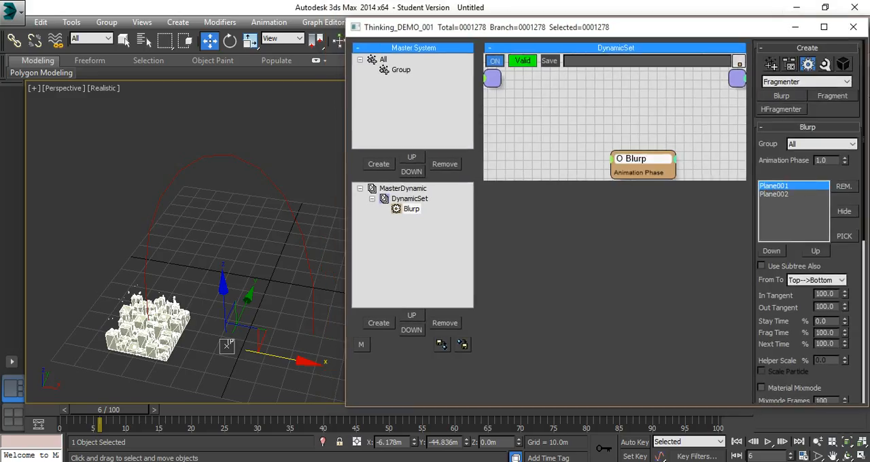
drag(109, 409, 246, 409)
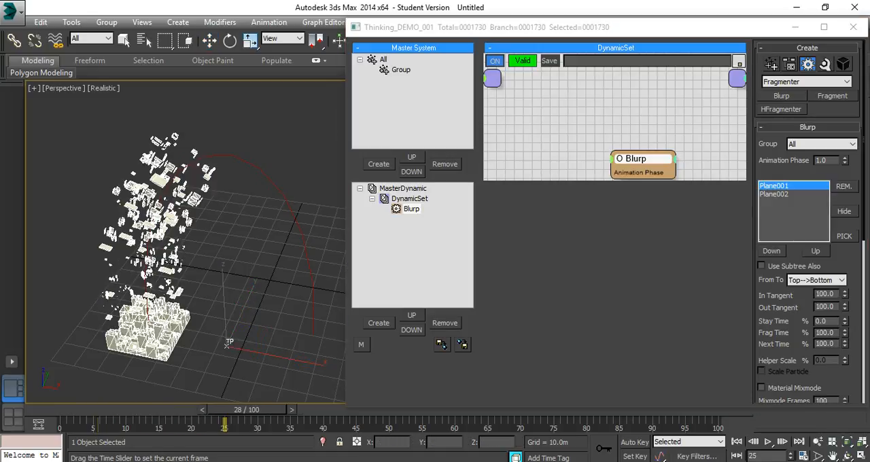
key(w)
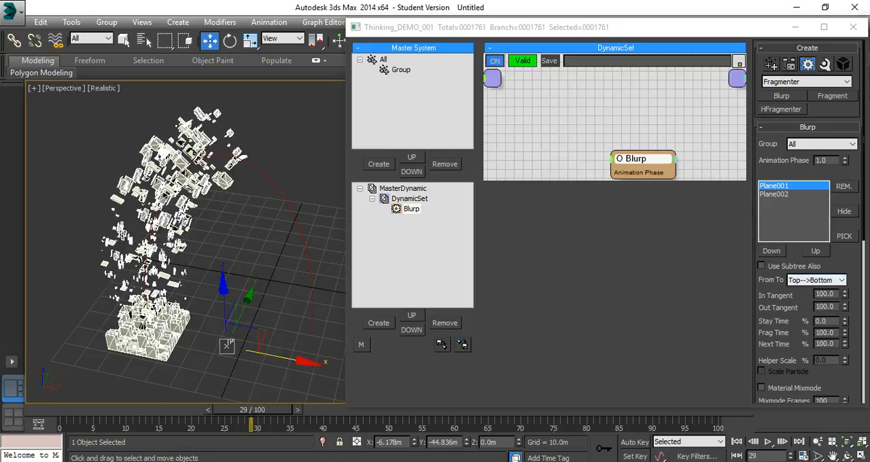
Switch the Blurp's fragmentation to Count mode with Count 190 and Thickness 8.0, and play the animation.
scroll(810, 224, down, 10)
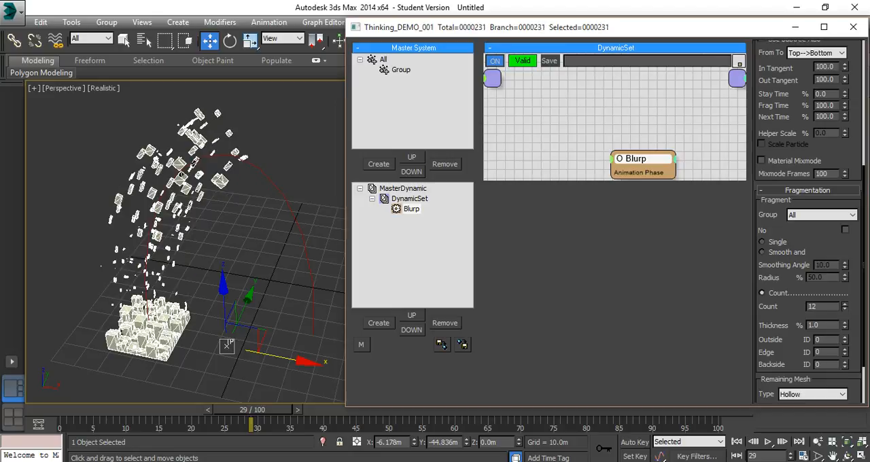
drag(846, 307, 845, 293)
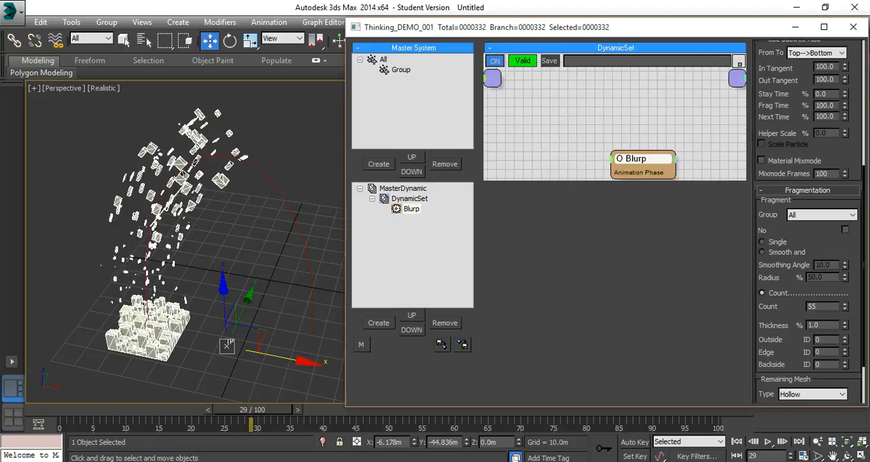
drag(845, 326, 846, 287)
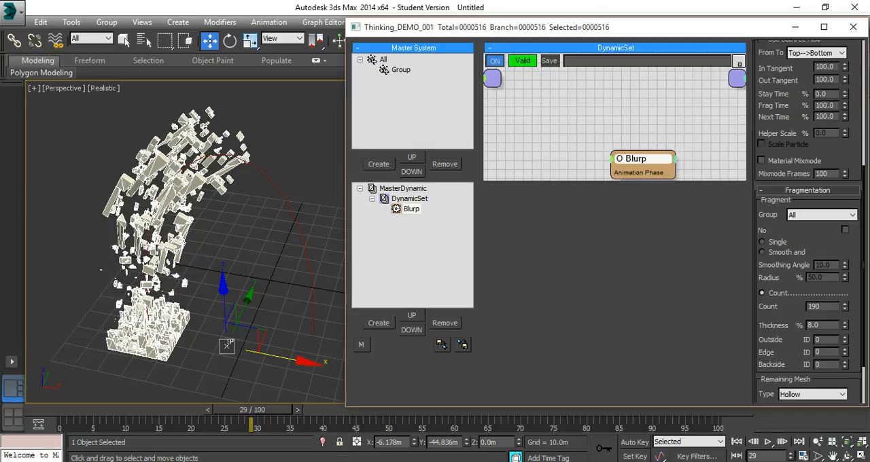
click(769, 442)
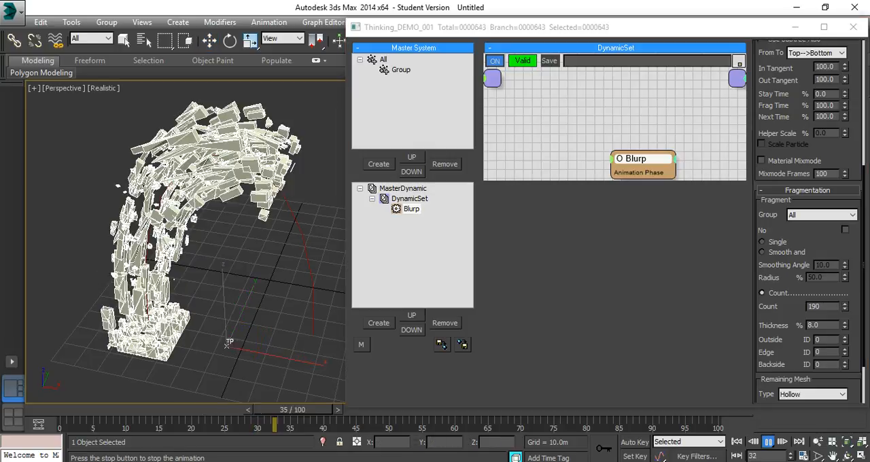